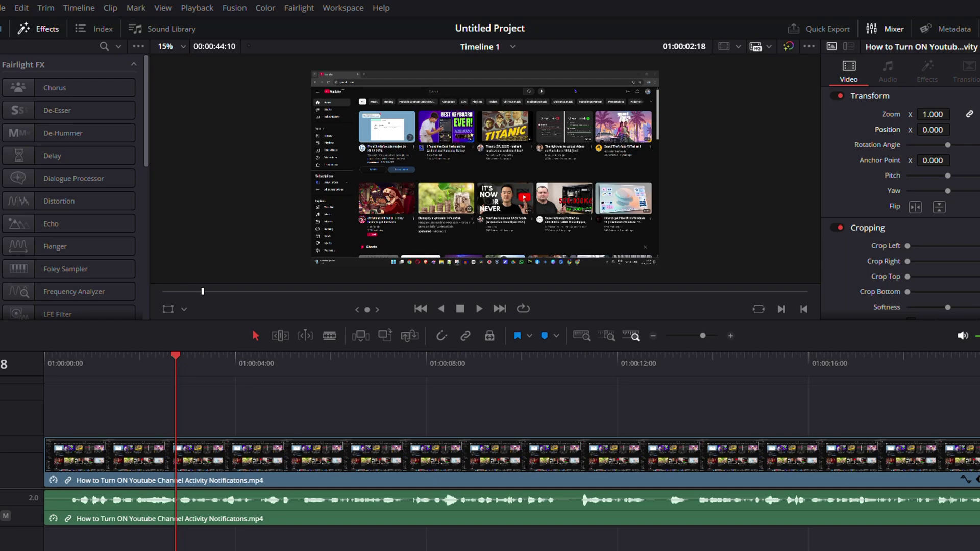
Step: Place a second copy of "How to Turn ON Youtube Channel Activity Notificatons.mp4" on the track above the original, starting at 01:00:00:00, and return to the Edit page
drag(406, 261, 188, 332)
drag(189, 378, 188, 380)
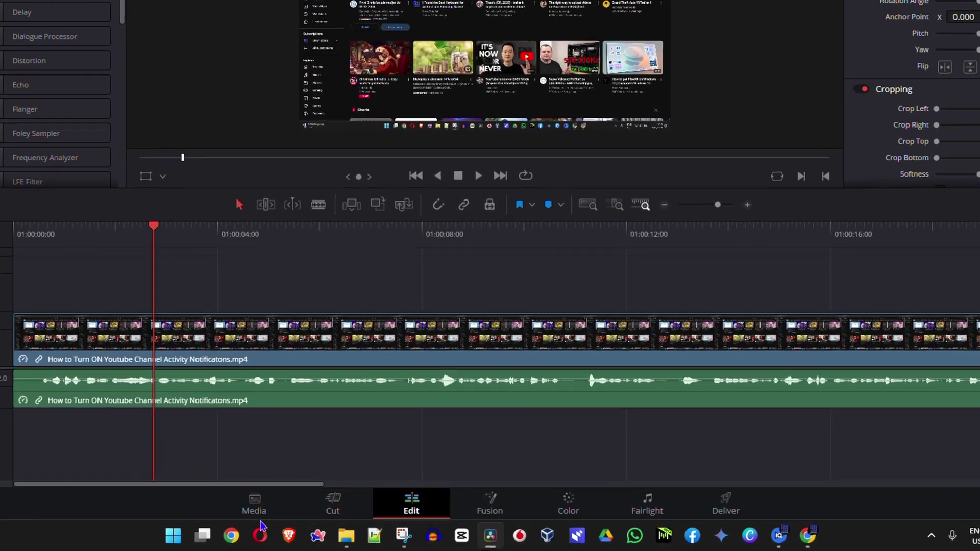
click(256, 508)
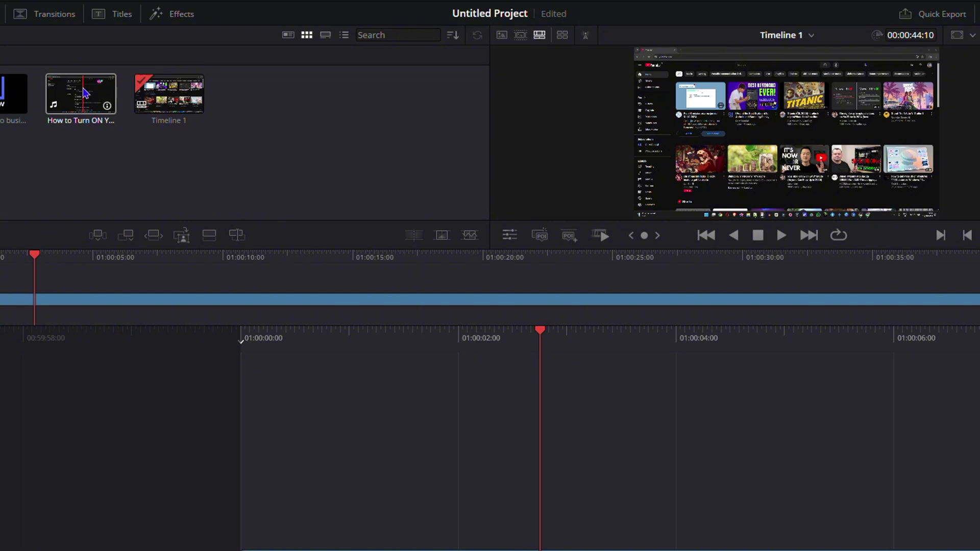
drag(85, 93, 282, 505)
drag(404, 535, 380, 527)
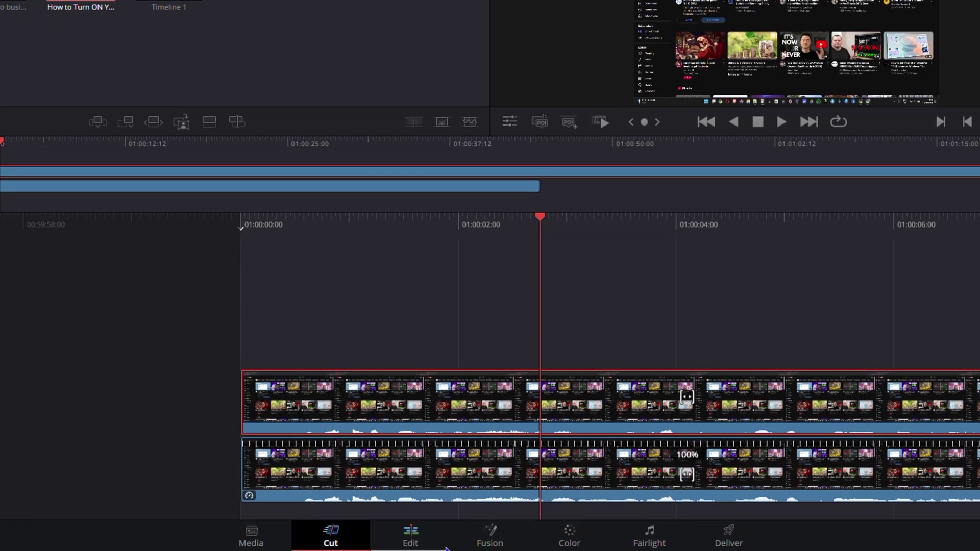
click(411, 533)
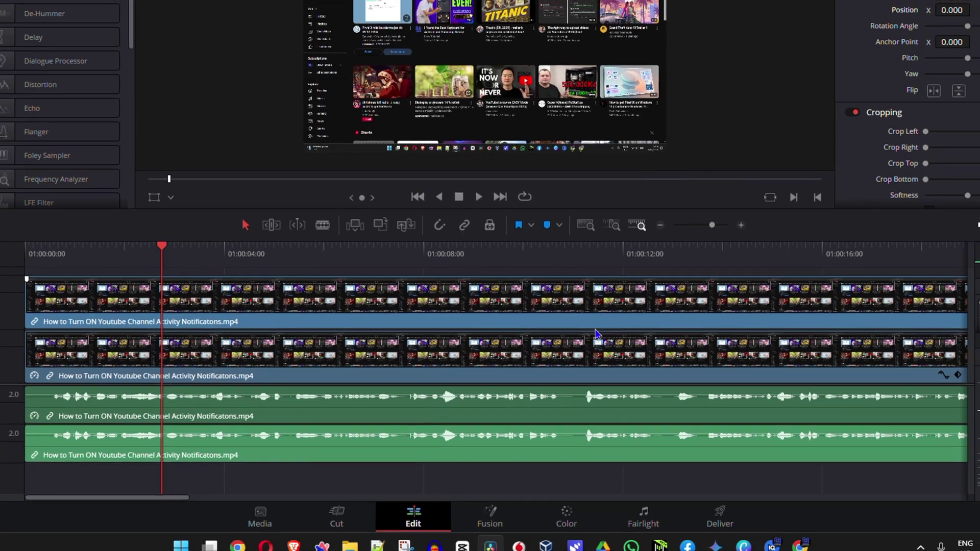
Step: Select the upper clip on the timeline and show its Transform properties in the Inspector
click(335, 363)
click(347, 307)
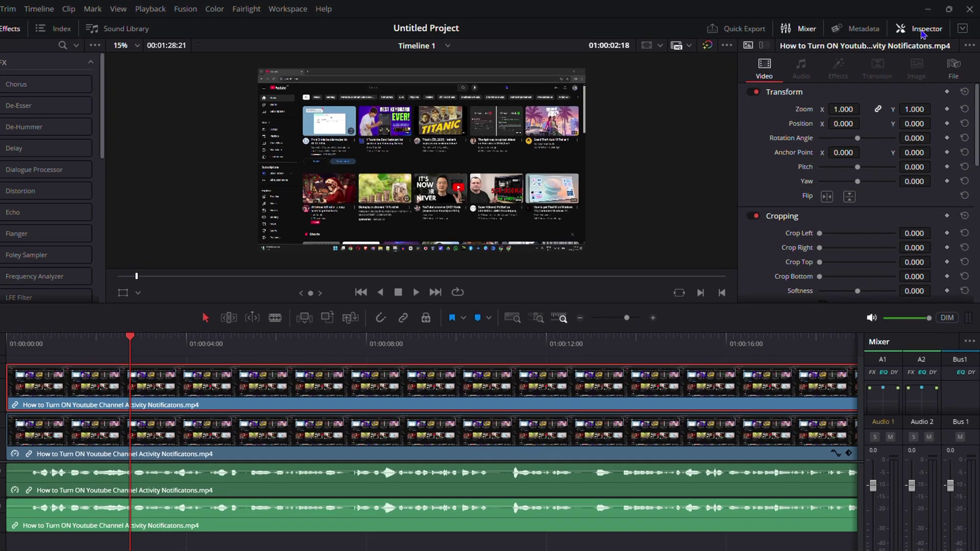
click(926, 25)
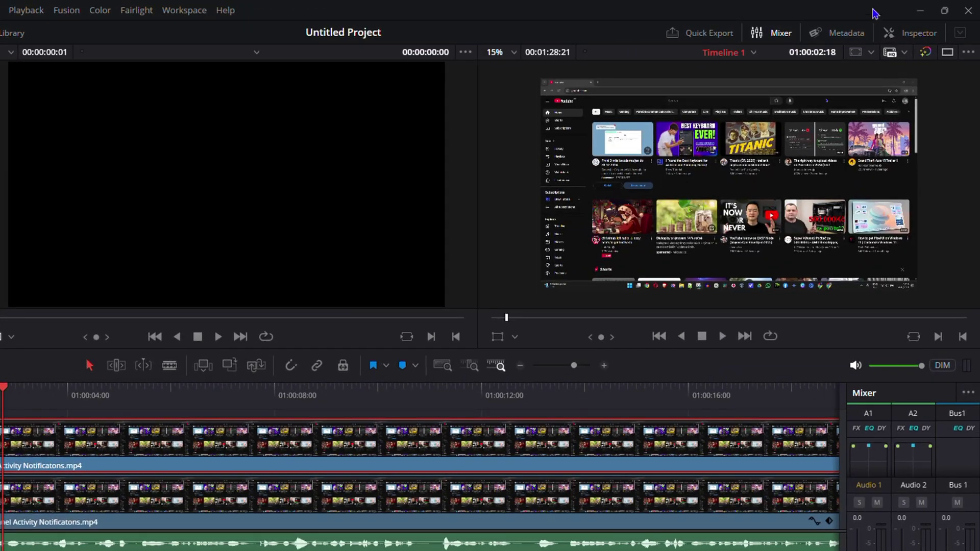
click(920, 37)
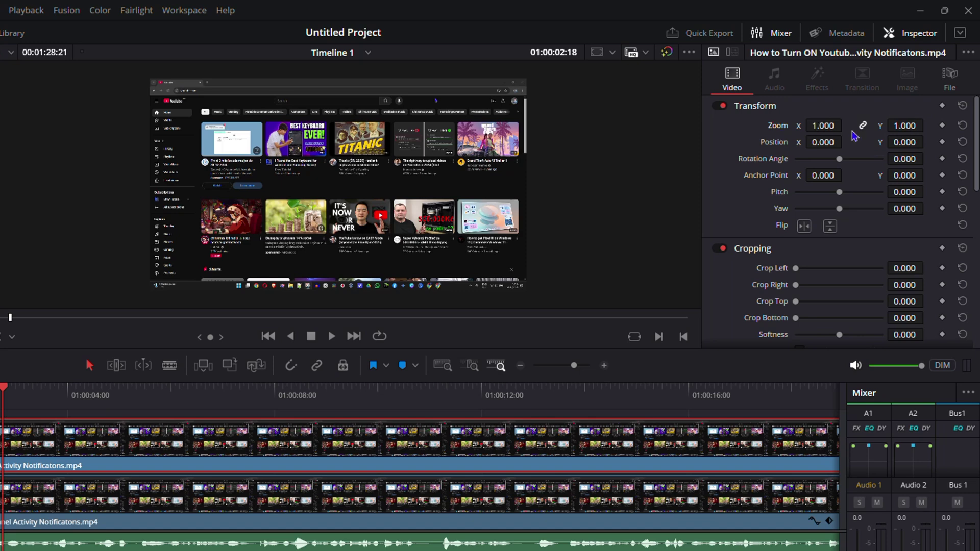
Step: Try a linked X and Y zoom of 3.000 on the upper clip and undo it
click(823, 126)
text(3)
key(Return)
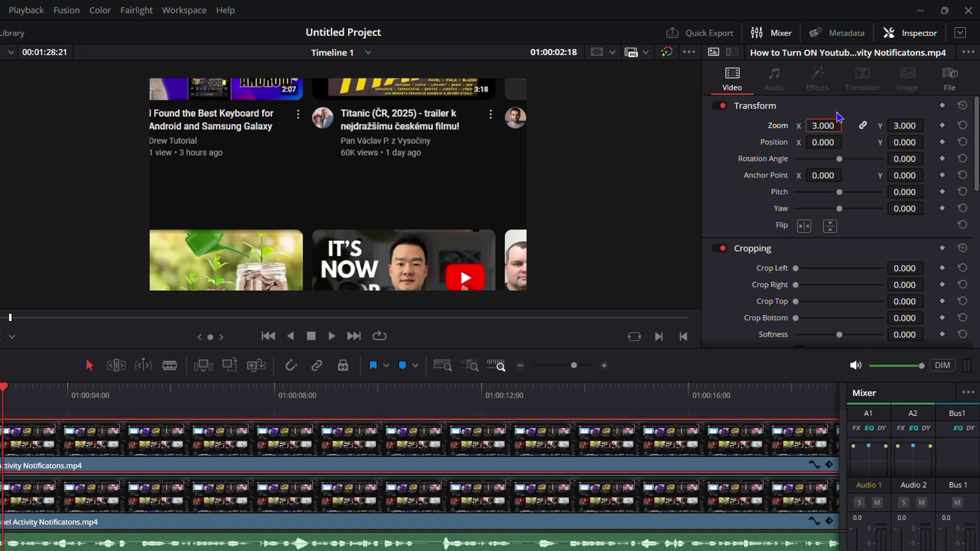
key(ctrl+z)
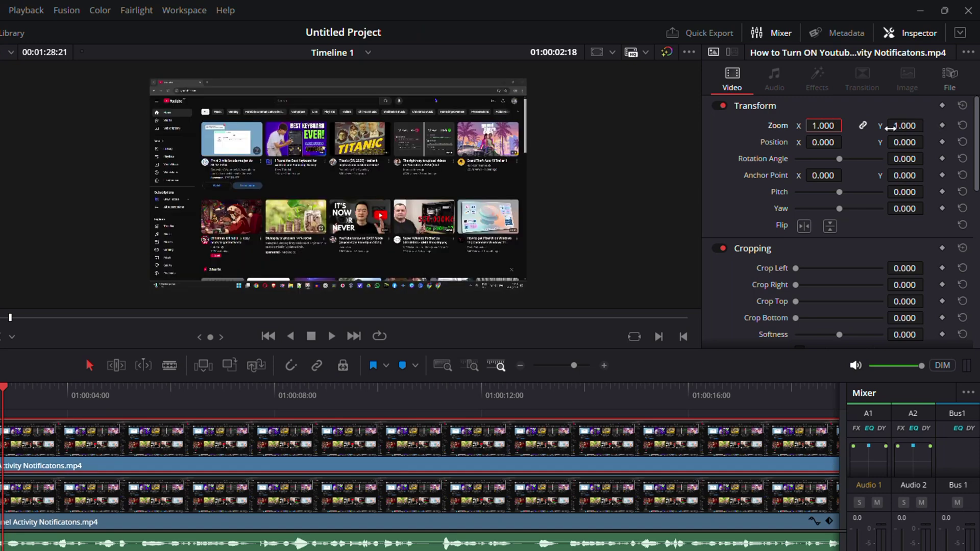
Step: Try a Y zoom of 3.000 alone with the zoom axes unlinked, undo it and link the axes again
click(905, 121)
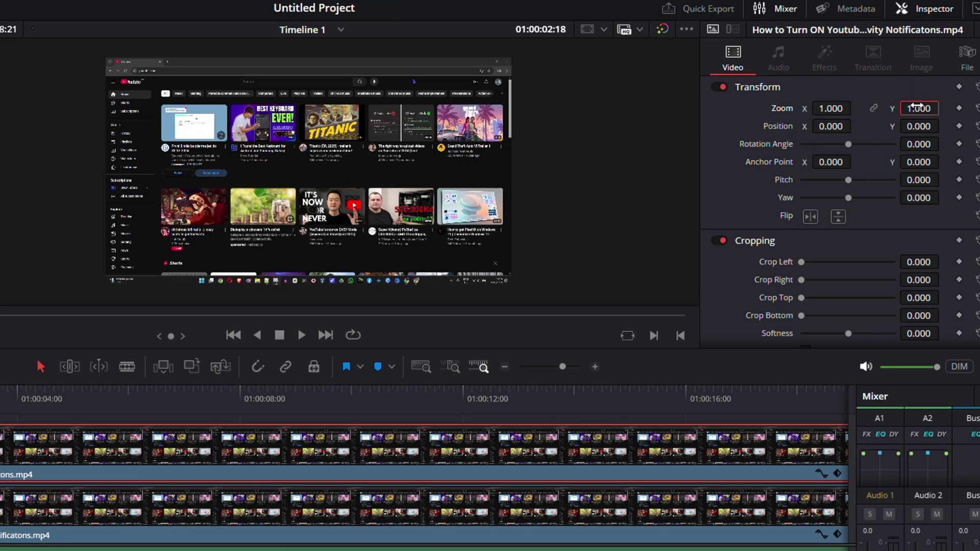
click(918, 107)
text(5)
key(Return)
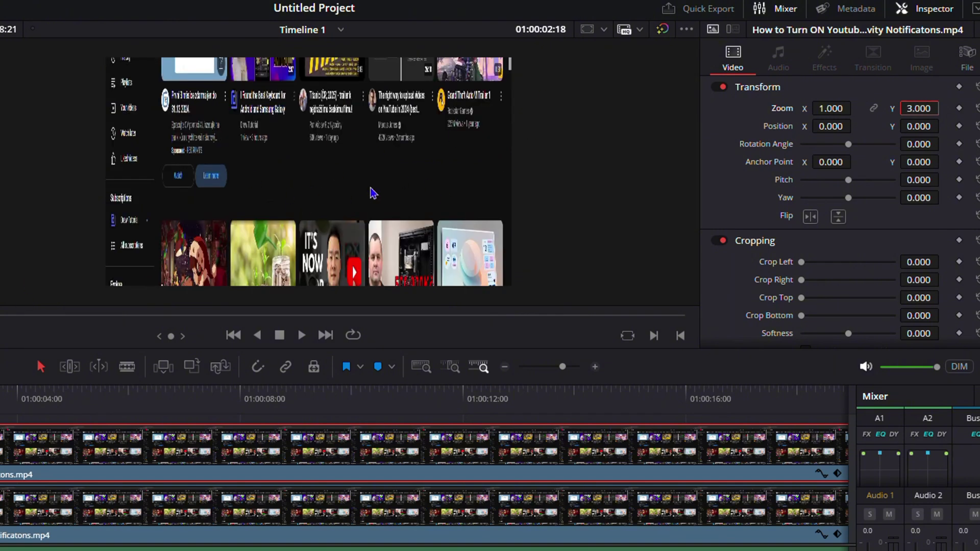
key(ctrl+z)
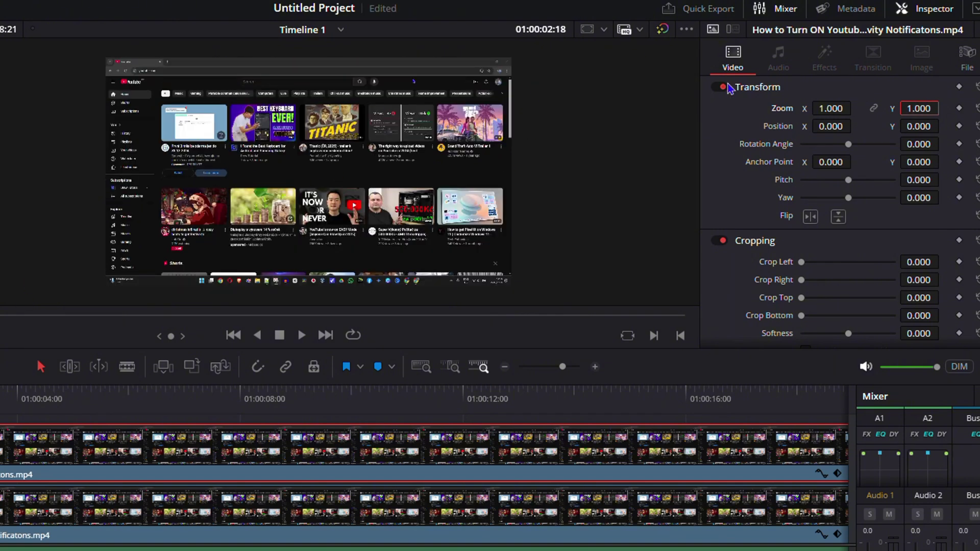
click(874, 109)
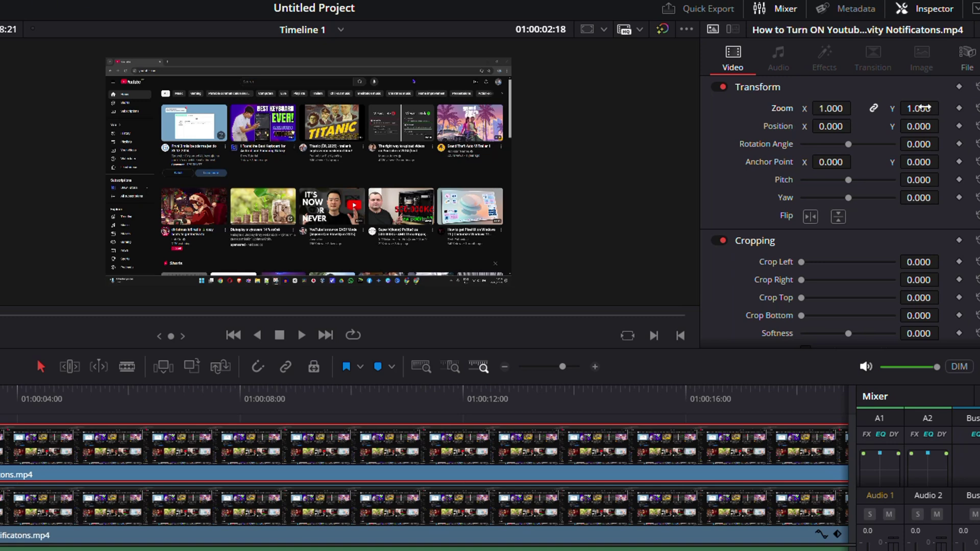
Step: Shrink the upper clip to a zoom of 0.360 and move it to about position X 955, Y 599
drag(918, 108, 869, 109)
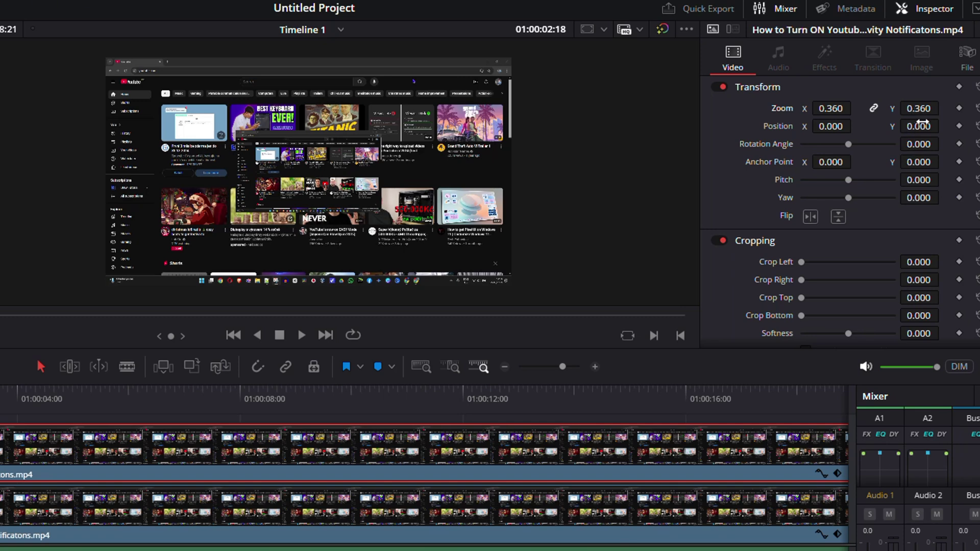
drag(918, 126, 944, 125)
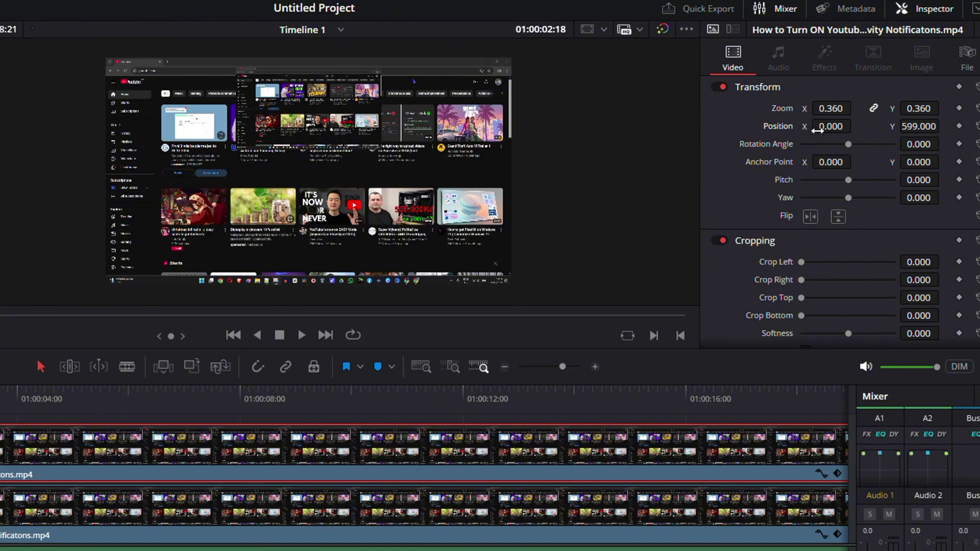
drag(856, 125, 856, 125)
right_click(818, 126)
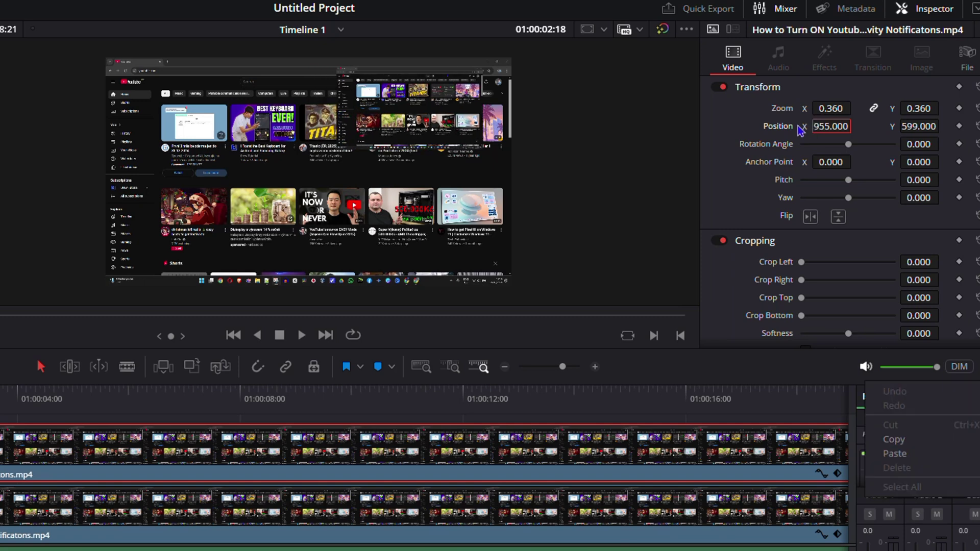
click(822, 126)
drag(824, 121, 853, 127)
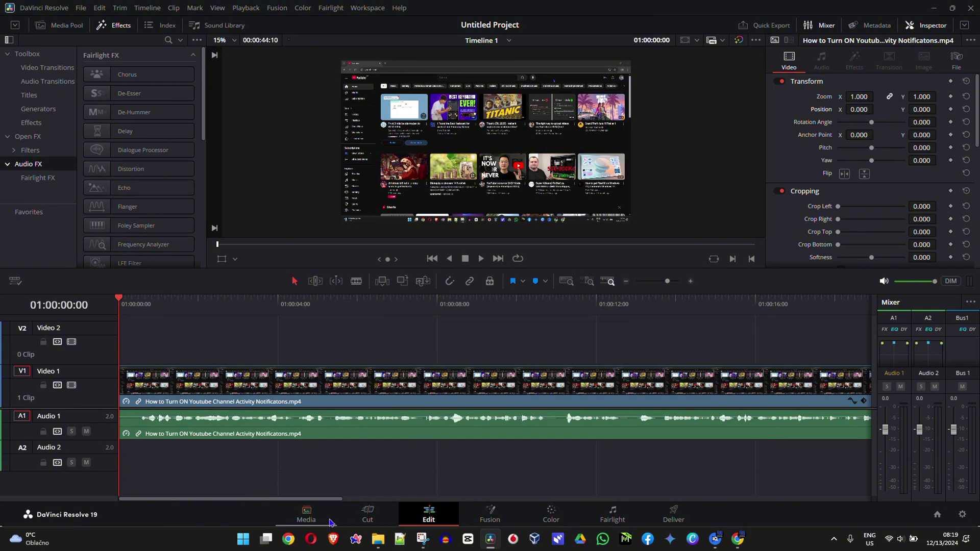
Step: Add the "M Letter logo business template.png" image to Video 2 just after the timeline start and return to the Edit page
click(386, 524)
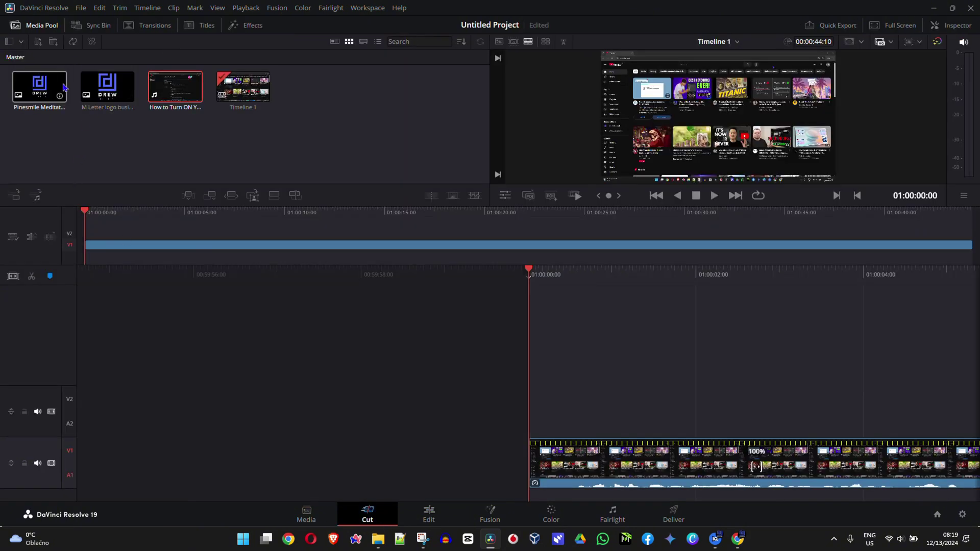
click(109, 91)
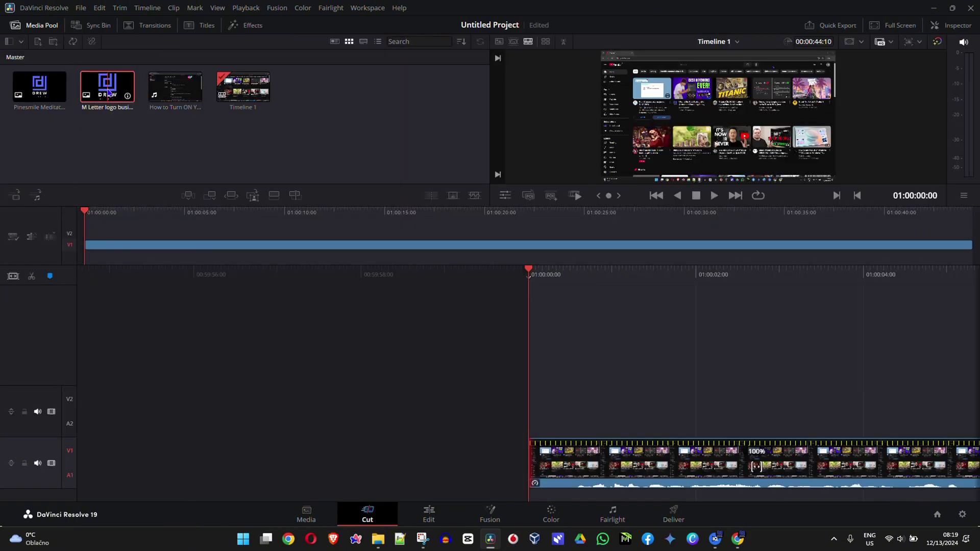
drag(109, 92, 564, 400)
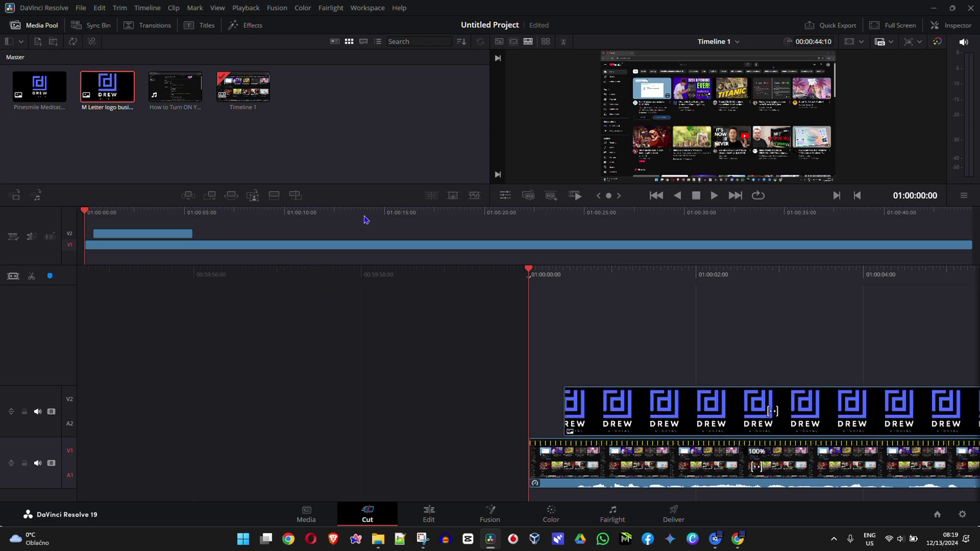
click(429, 516)
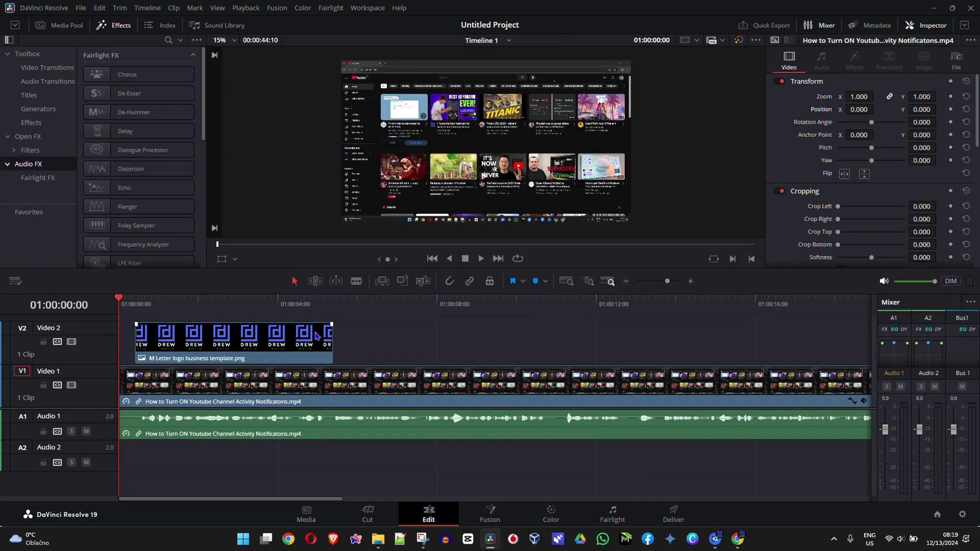
Step: Scale the logo image on Video 2 down to a linked zoom of 0.190
click(222, 341)
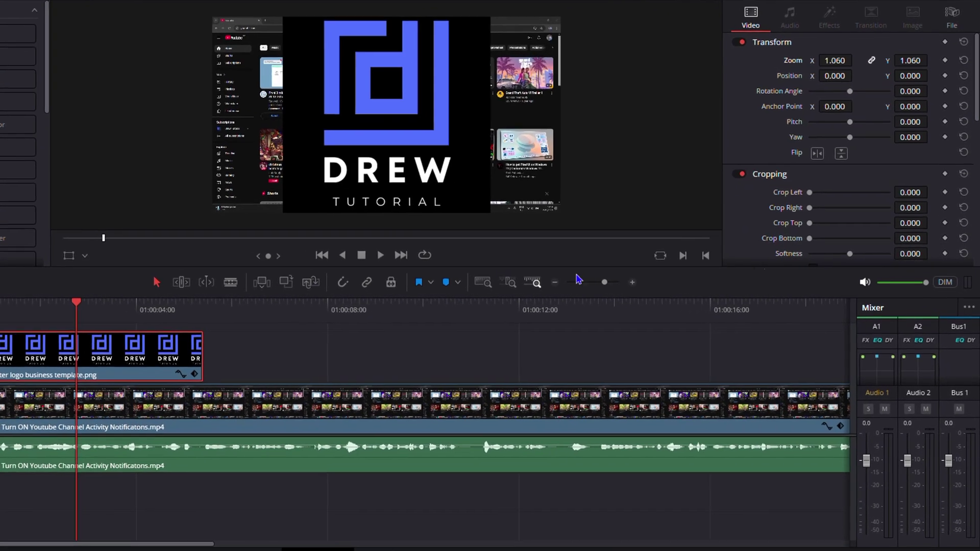
mouse_move(892, 42)
mouse_down()
mouse_move(927, 43)
mouse_move(867, 43)
mouse_move(927, 43)
mouse_move(882, 43)
mouse_up()
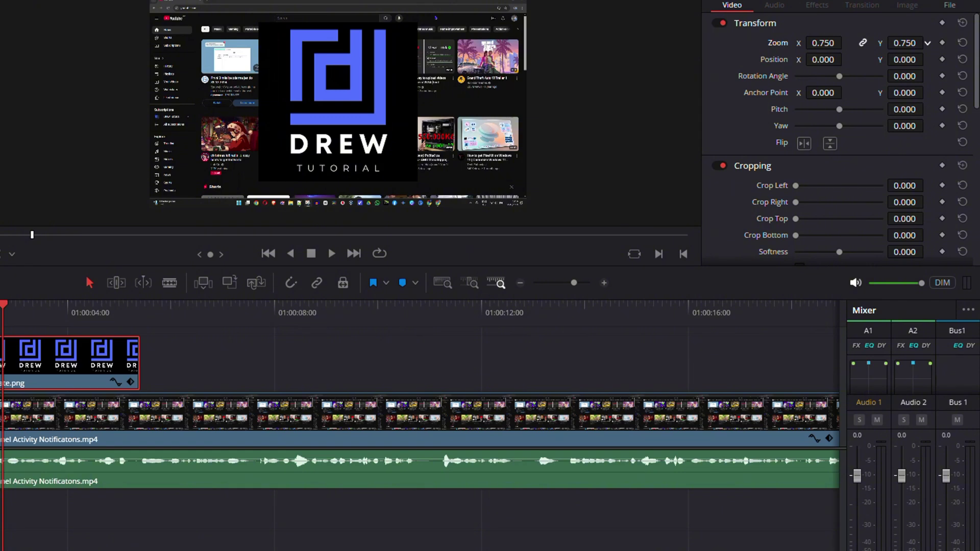
drag(823, 43, 794, 43)
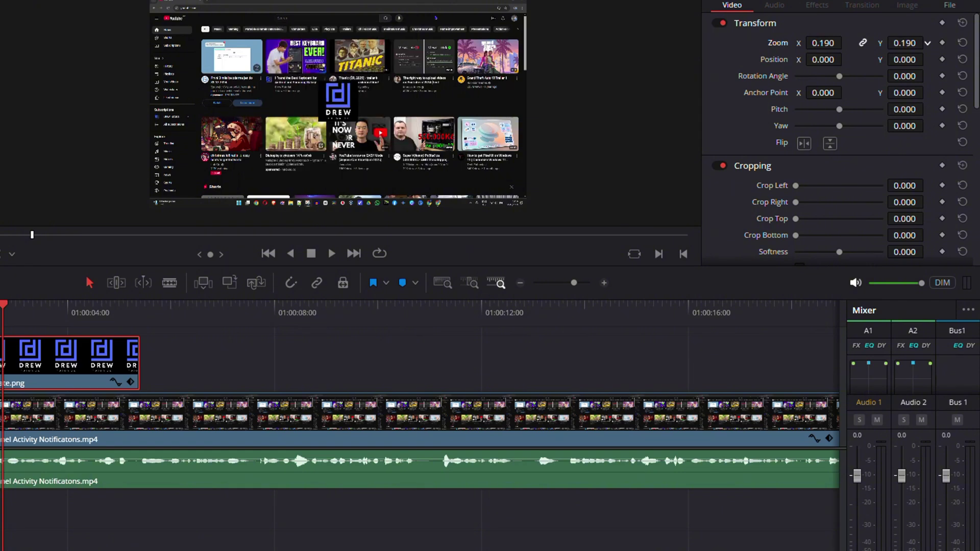
Step: Move the logo to the upper-left corner of the video frame at position X -2928, Y 848
drag(823, 59, 913, 60)
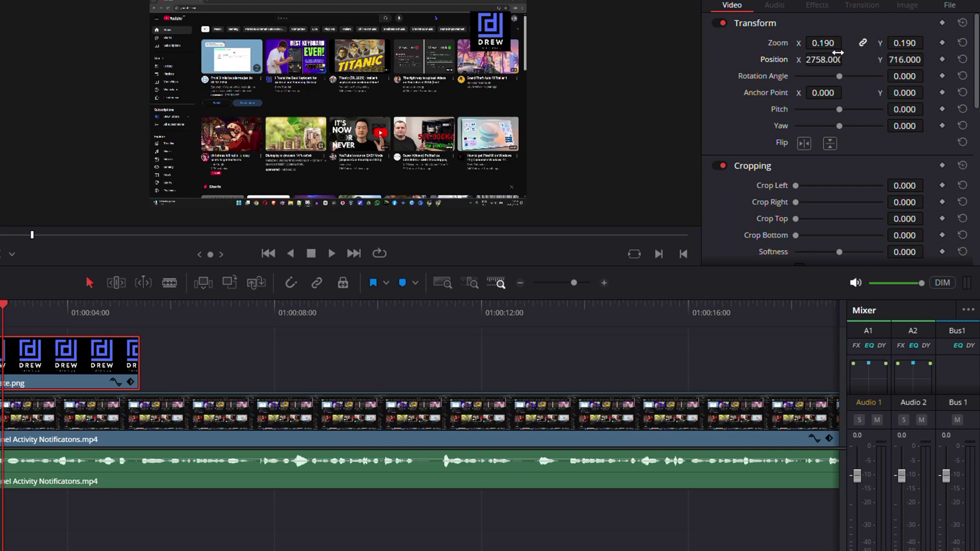
drag(832, 57, 846, 59)
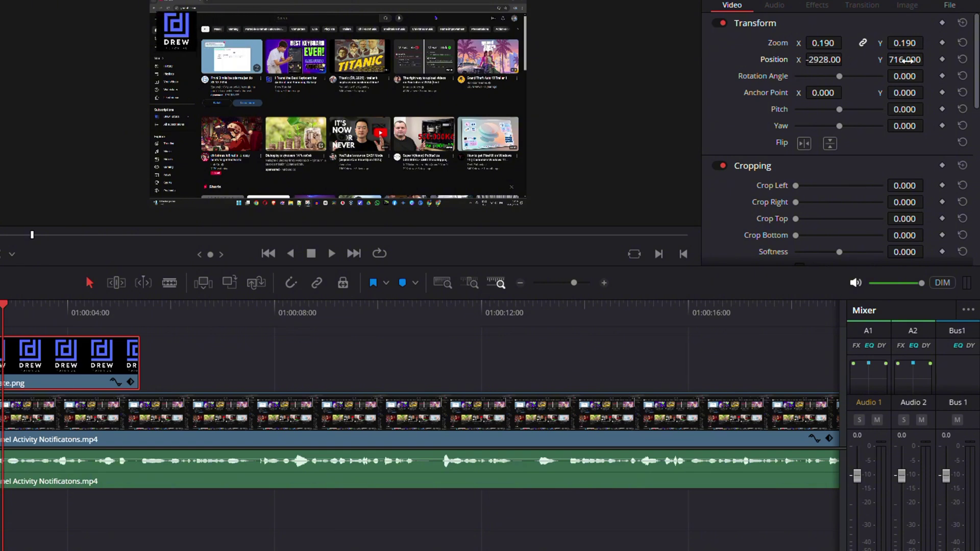
drag(927, 60, 930, 71)
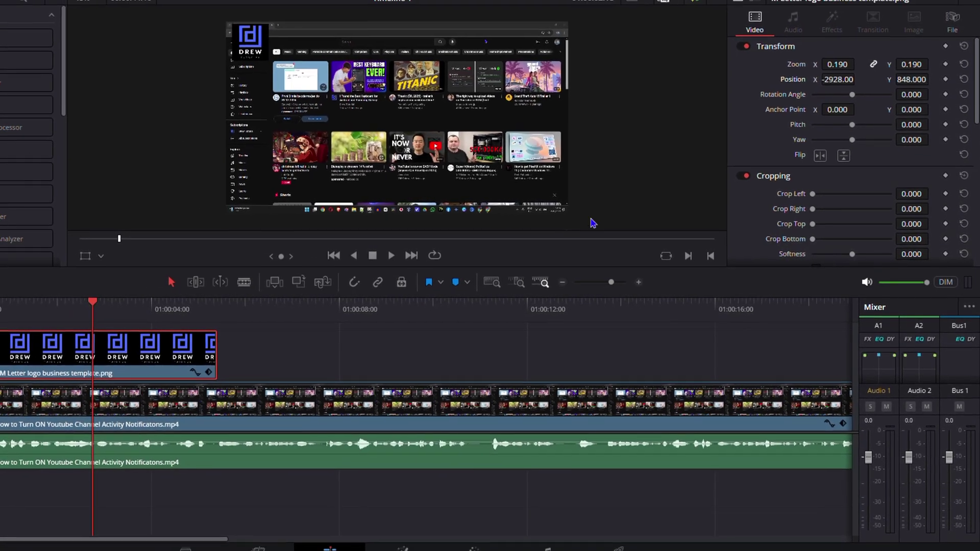